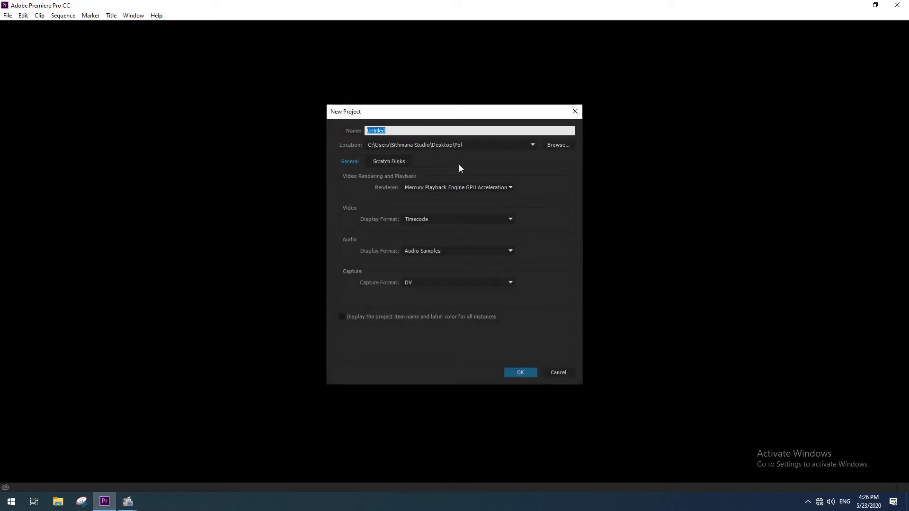
Create the new project, choosing the Pol folder on the Desktop as its save location.
left_click(564, 146)
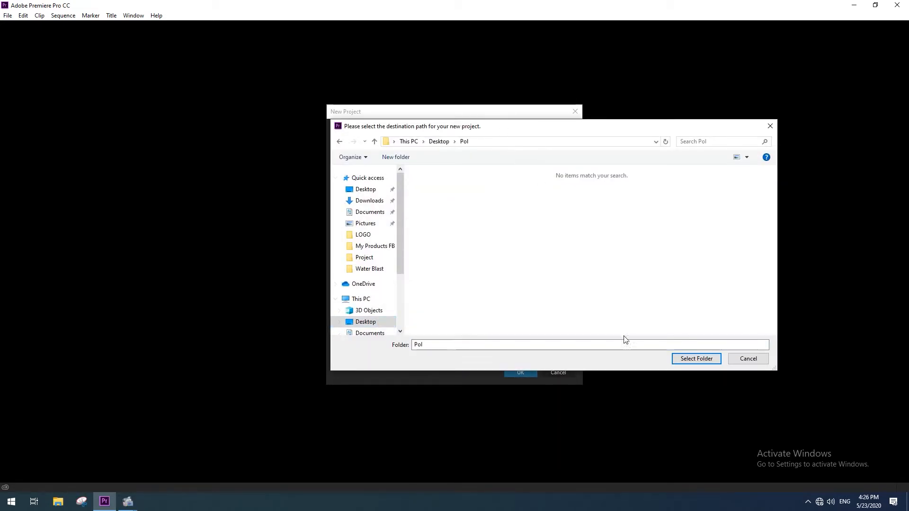
left_click(695, 360)
left_click(520, 372)
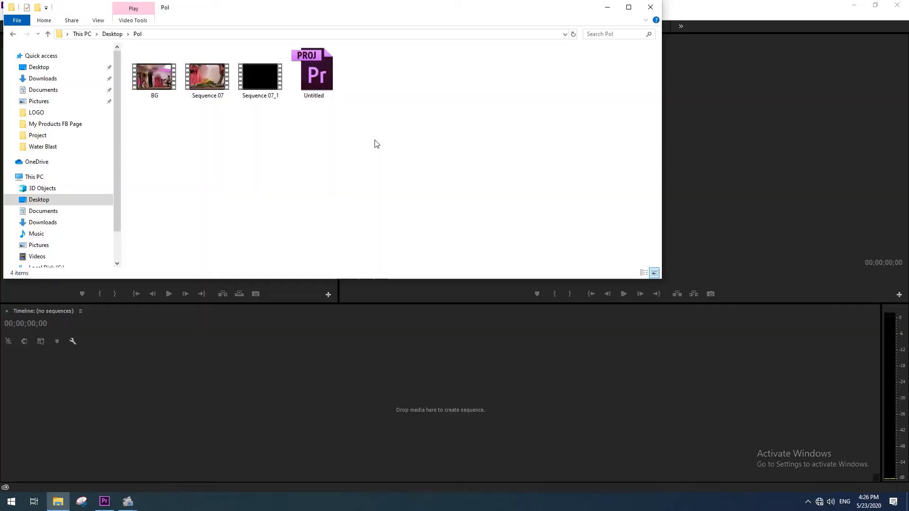
Create a sequence from the BG video in the Pol folder by placing it on the empty timeline.
left_click_drag(155, 79, 220, 428)
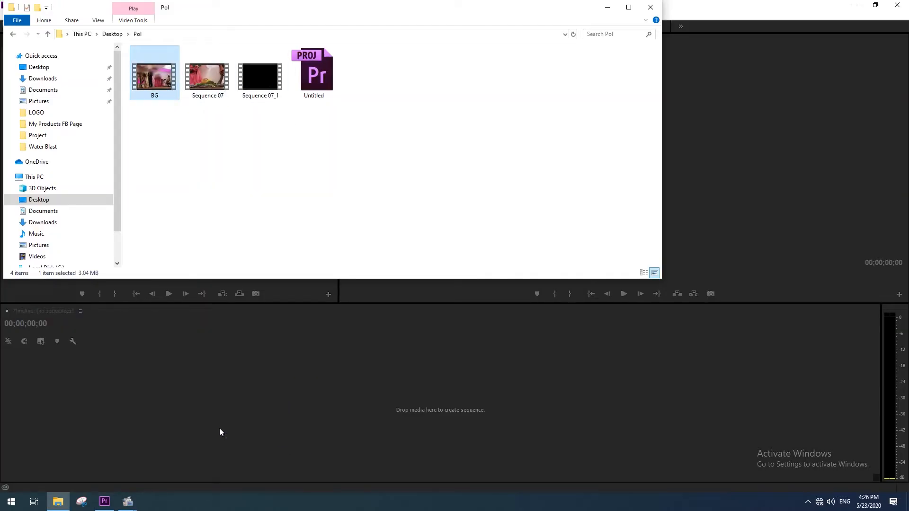
left_click(235, 408)
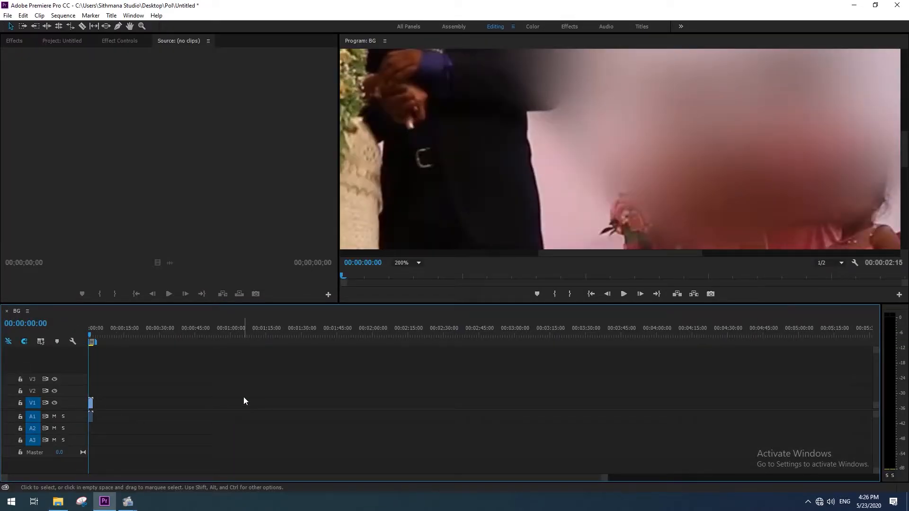
key("equal")
key("equal")
key("equal")
key("equal")
Add a marker to the BG clip at 00:00:00:38, around the moment the coconut is struck, and delete its audio.
left_click_drag(98, 339, 139, 335)
left_click_drag(675, 254, 769, 252)
left_click_drag(903, 125, 906, 217)
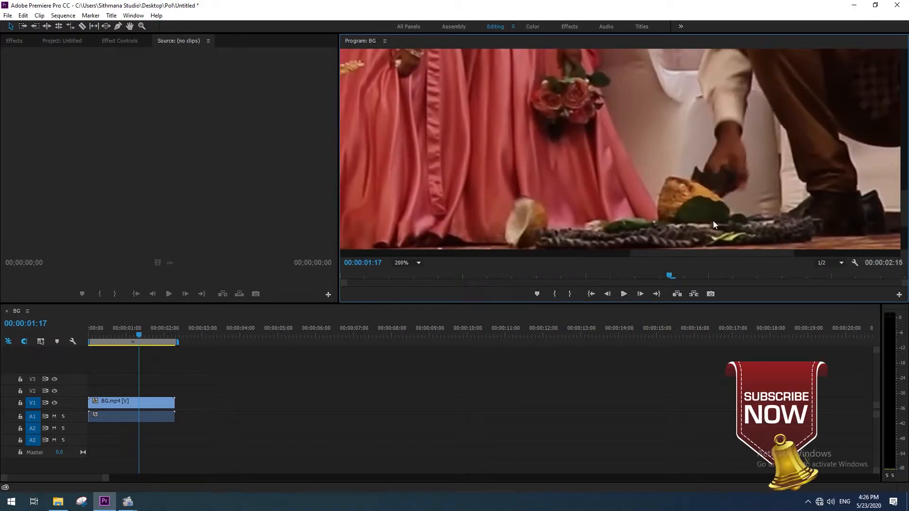
left_click_drag(659, 254, 685, 258)
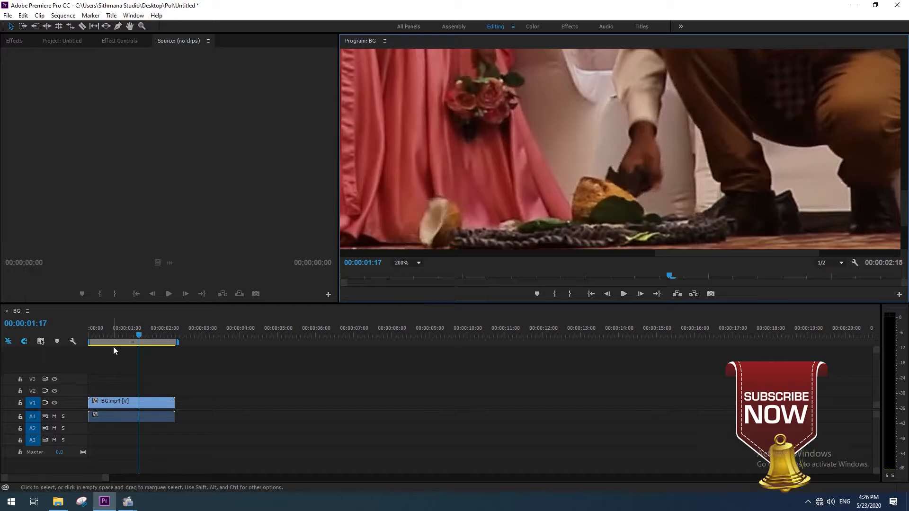
left_click_drag(115, 337, 117, 337)
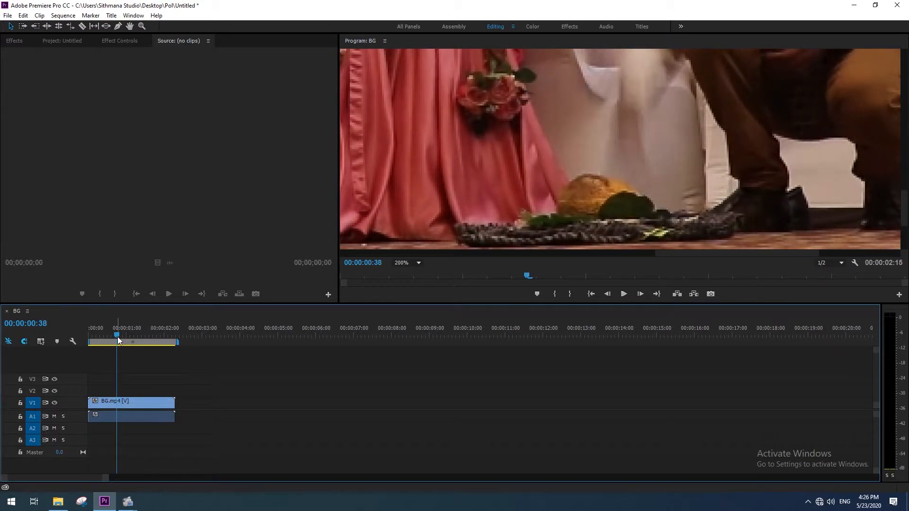
left_click(118, 406)
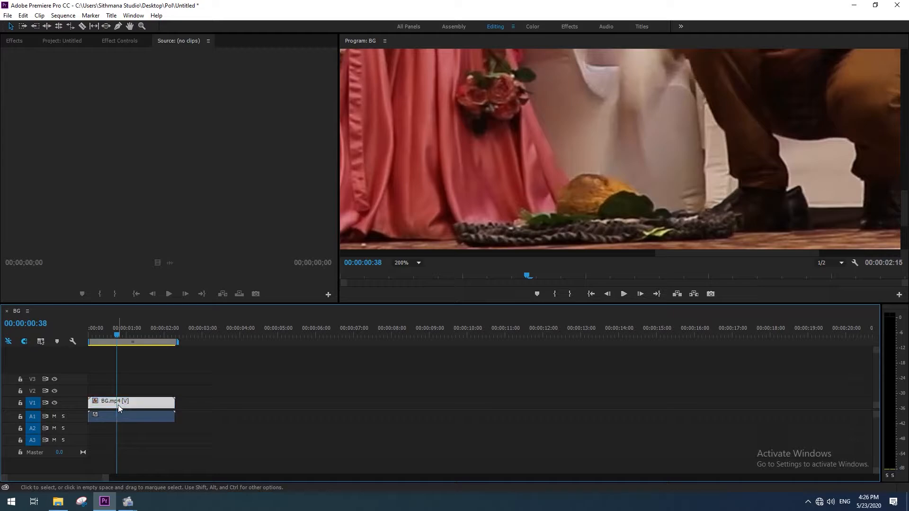
key("m")
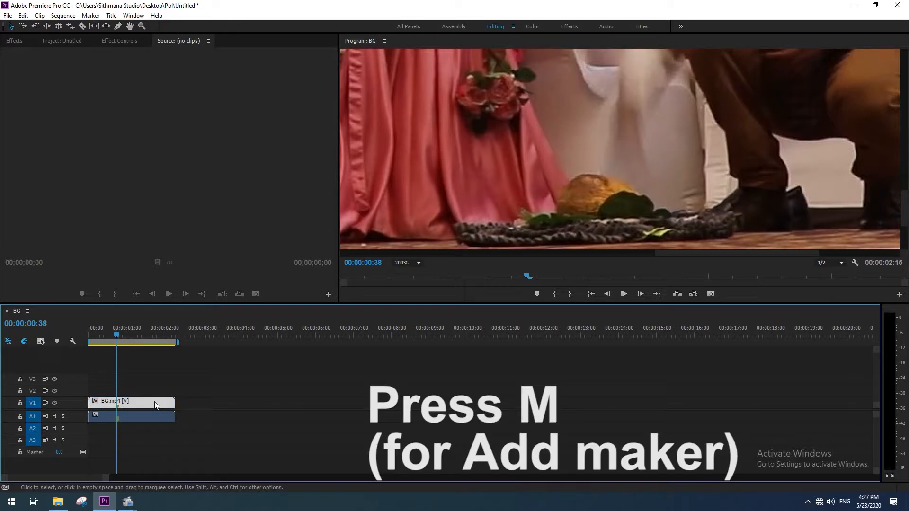
left_click(149, 414)
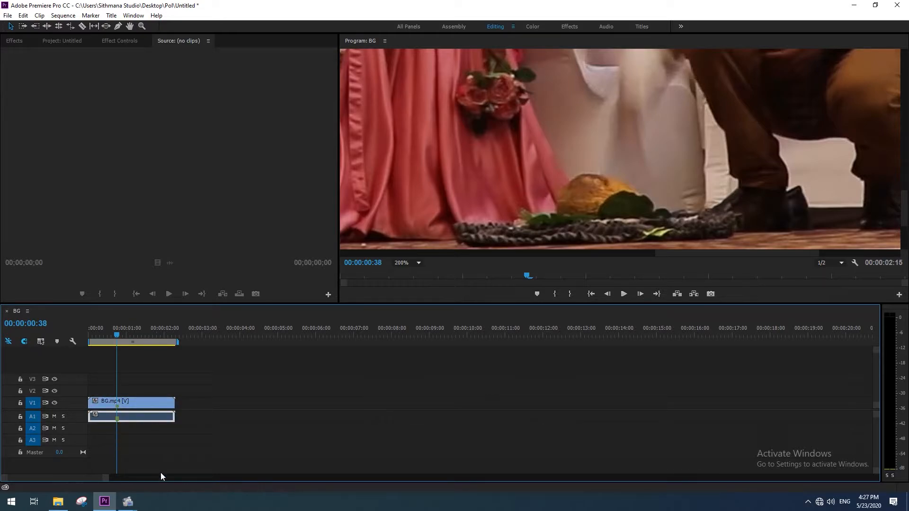
key("Delete")
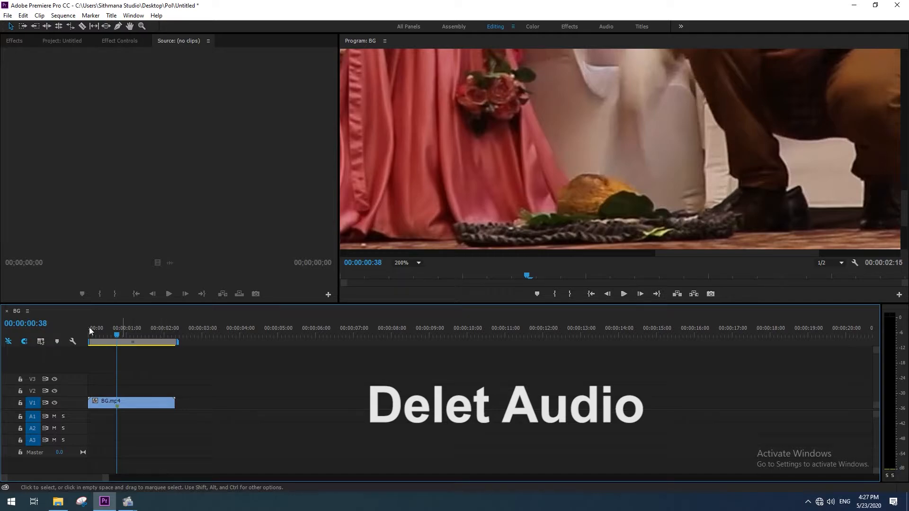
Place Water_Blast_03.mp4 from the Element folder in Video Background on drive D: onto track V2, near the BG clip's end.
left_click(56, 503)
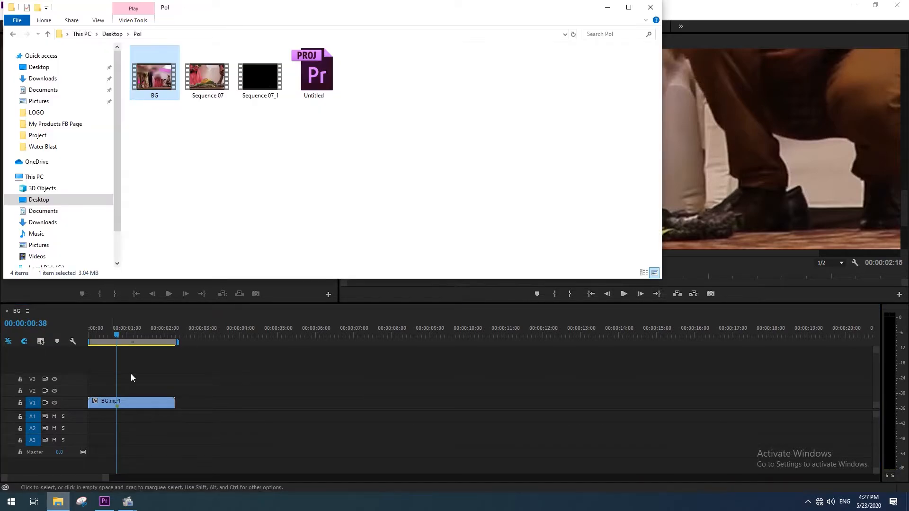
scroll(65, 256, "down", 2)
left_click(57, 238)
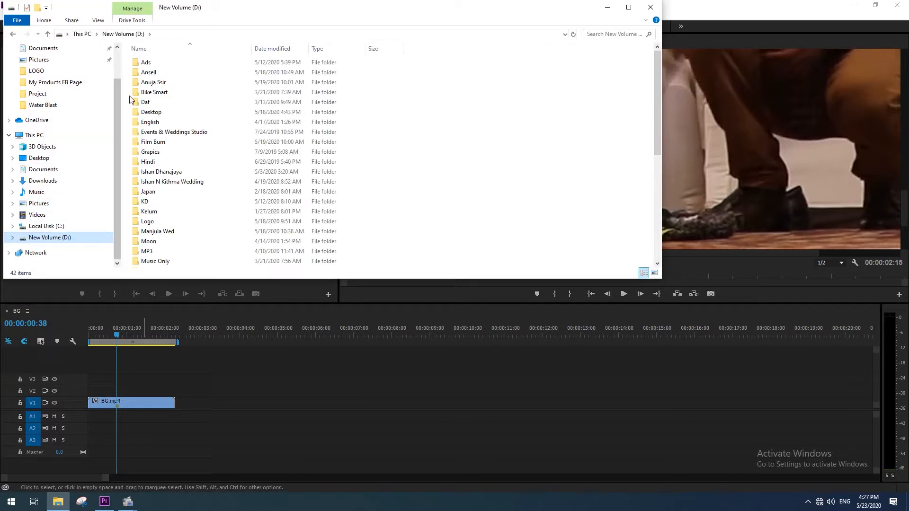
scroll(177, 213, "down", 4)
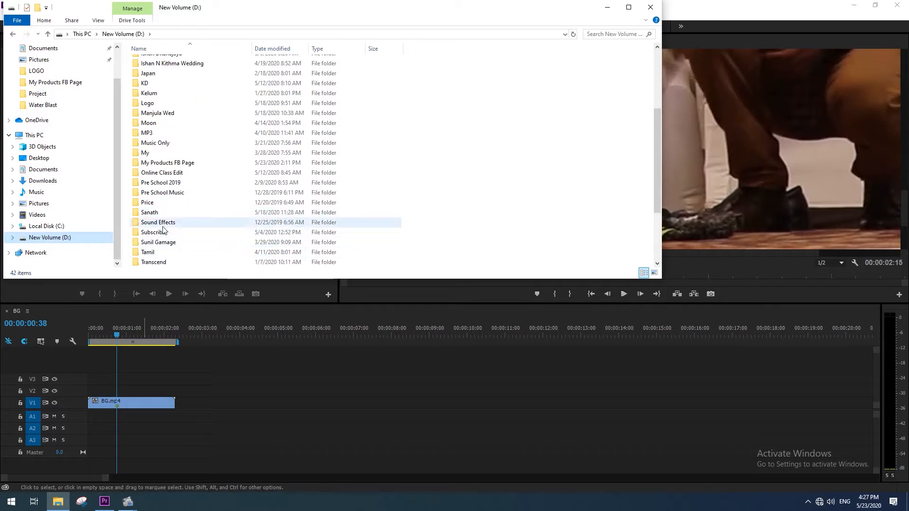
scroll(160, 222, "down", 3)
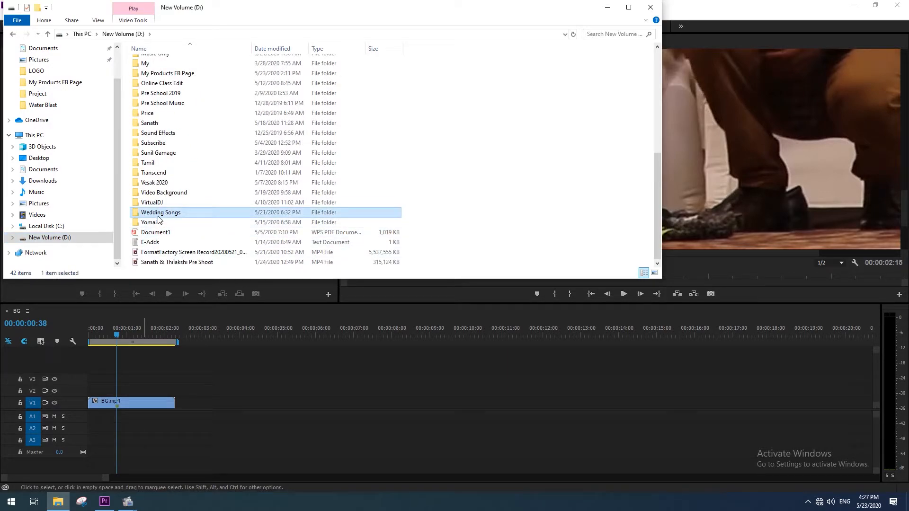
double_click(161, 193)
double_click(171, 83)
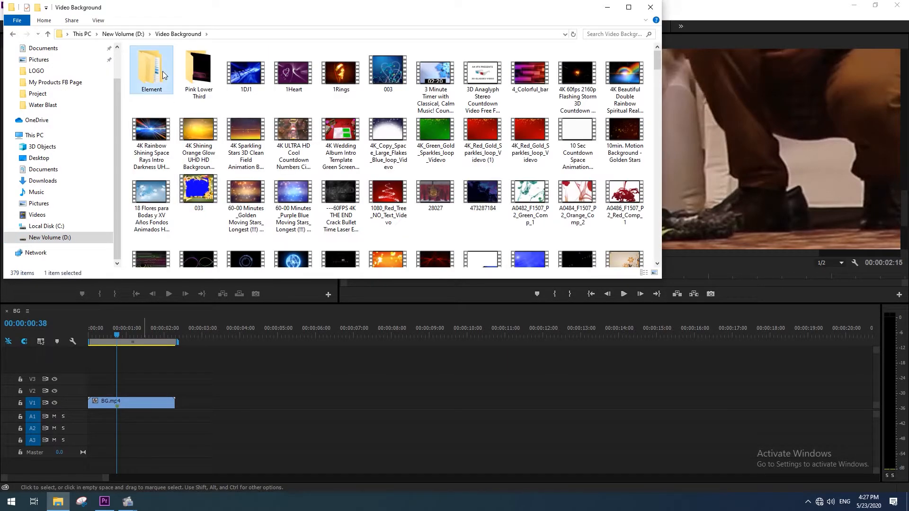
double_click(153, 81)
left_click_drag(314, 78, 171, 387)
Set the Program monitor zoom to Fit and scrub the water blast clip back to the splash's start at 00:00:02:18.
left_click_drag(185, 338, 230, 339)
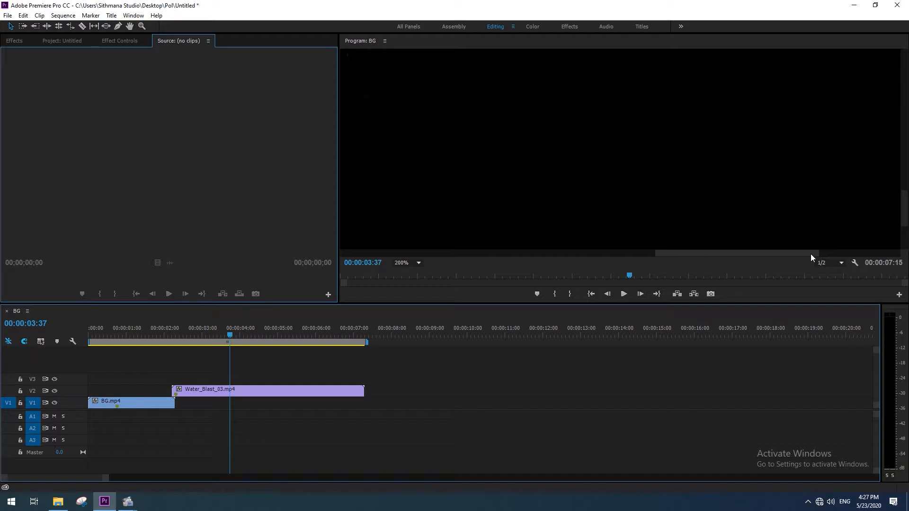
left_click(411, 263)
left_click(414, 271)
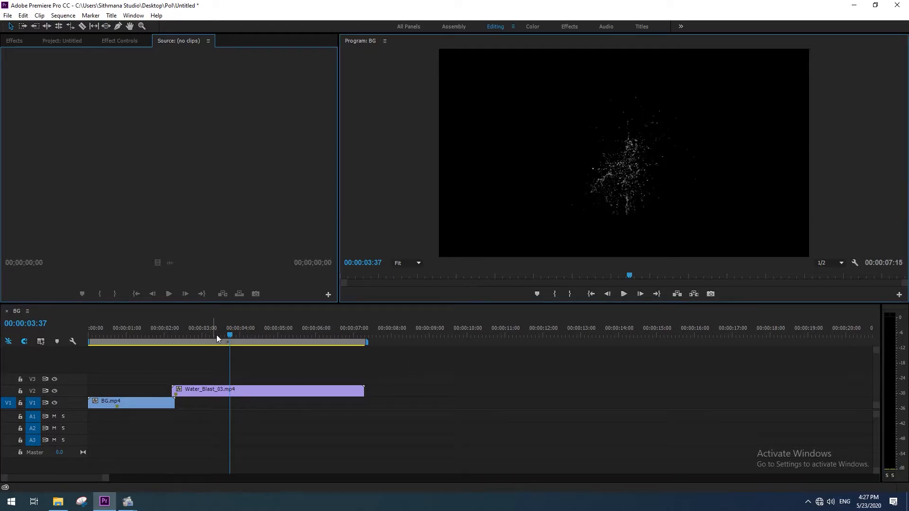
left_click_drag(217, 334, 178, 332)
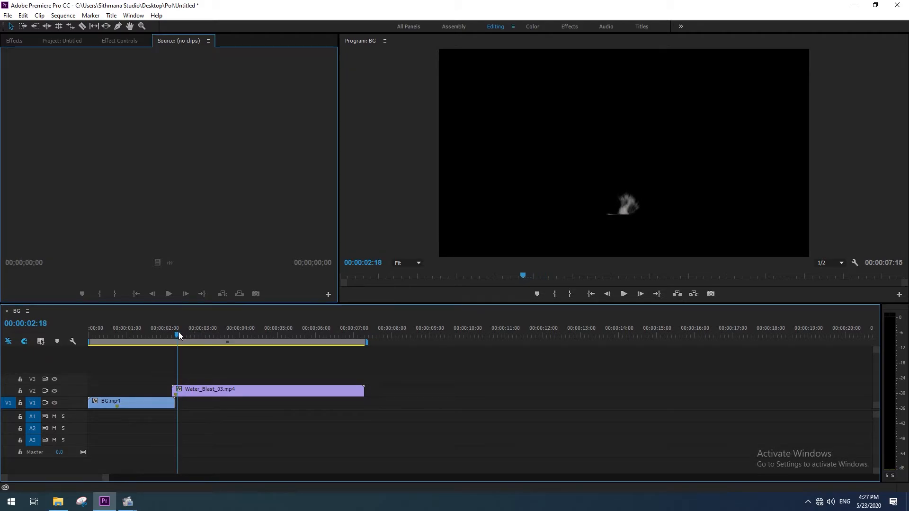
Move the Water_Blast_03 clip clear of the BG clip and set the playhead at its marker, at 00:00:03:25.
left_click_drag(209, 391, 255, 391)
left_click(225, 338)
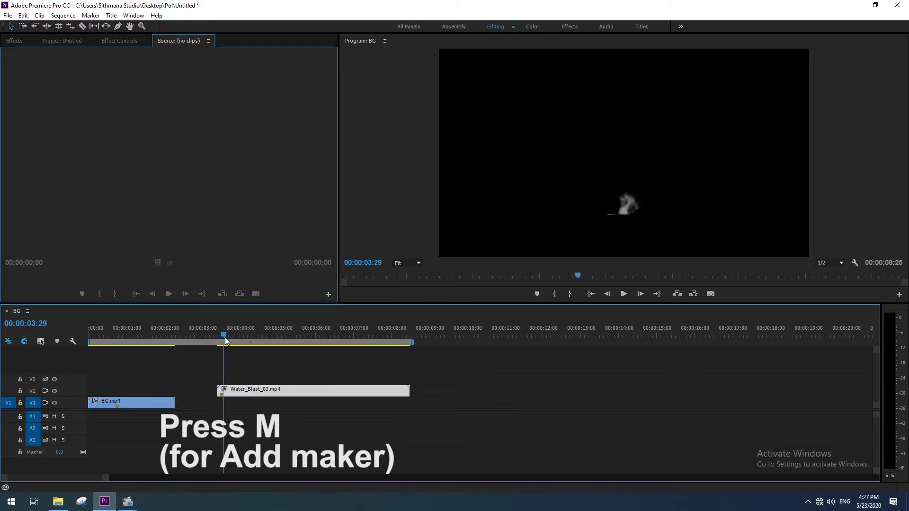
left_click_drag(225, 338, 222, 338)
key("equal")
key("equal")
key("equal")
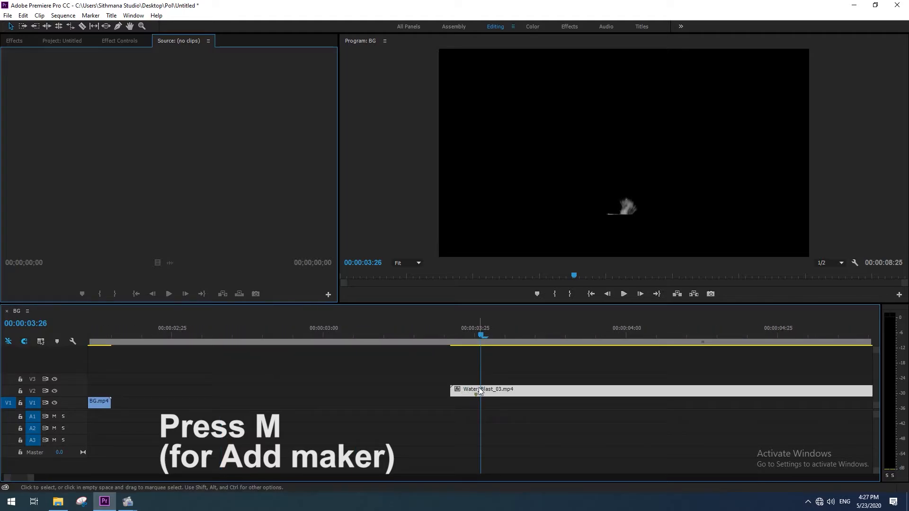
mouse_move(480, 334)
left_mouse_down()
mouse_move(469, 333)
mouse_move(477, 334)
left_mouse_up()
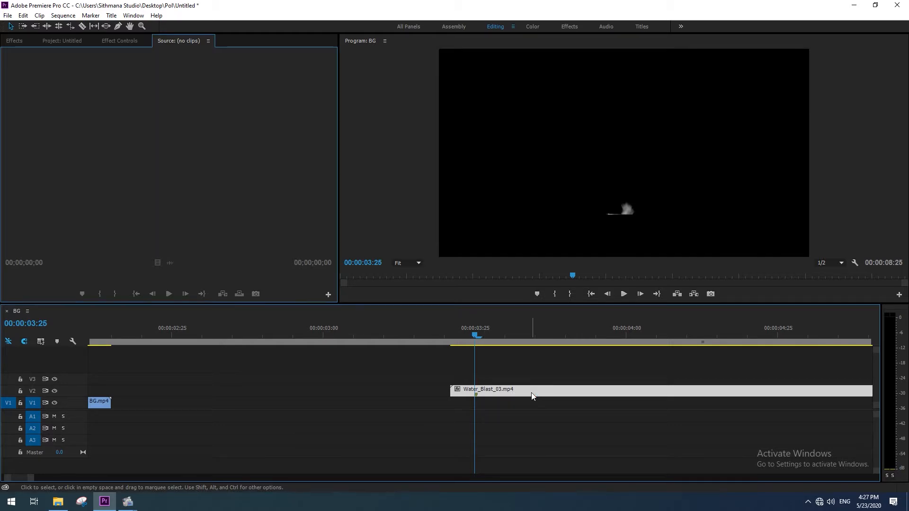
Move the Water_Blast_03 clip over the BG clip on V2 so their markers align, and check the splash at 00:00:00:39.
key("minus")
key("minus")
key("minus")
left_click_drag(273, 389, 164, 391)
left_click(121, 342)
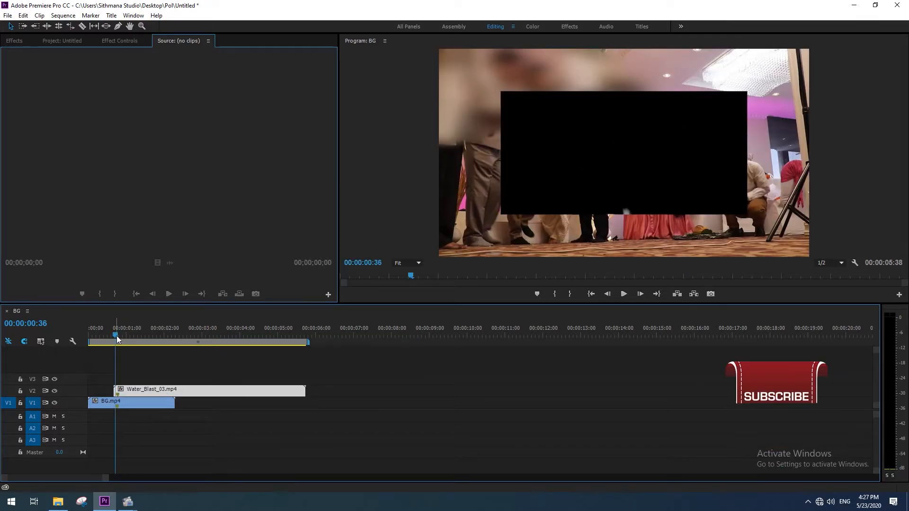
key("equal")
key("equal")
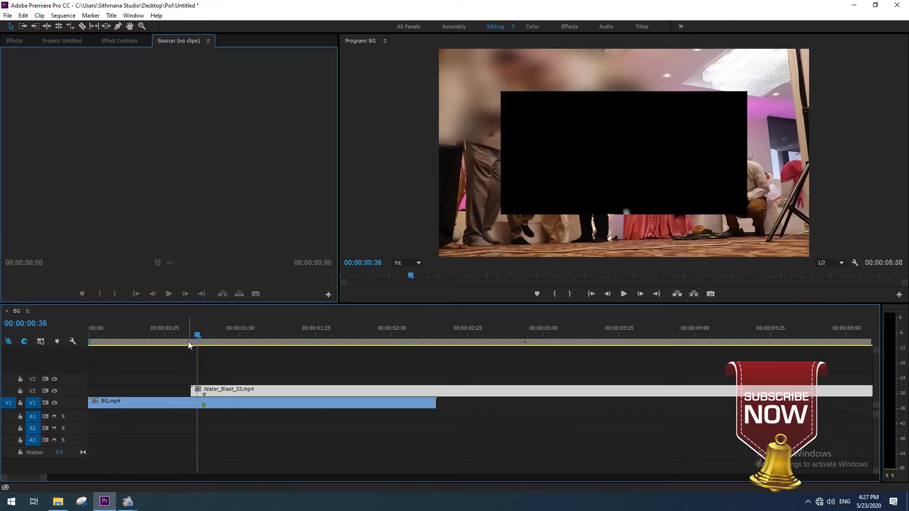
mouse_move(199, 332)
left_mouse_down()
mouse_move(218, 334)
mouse_move(207, 334)
left_mouse_up()
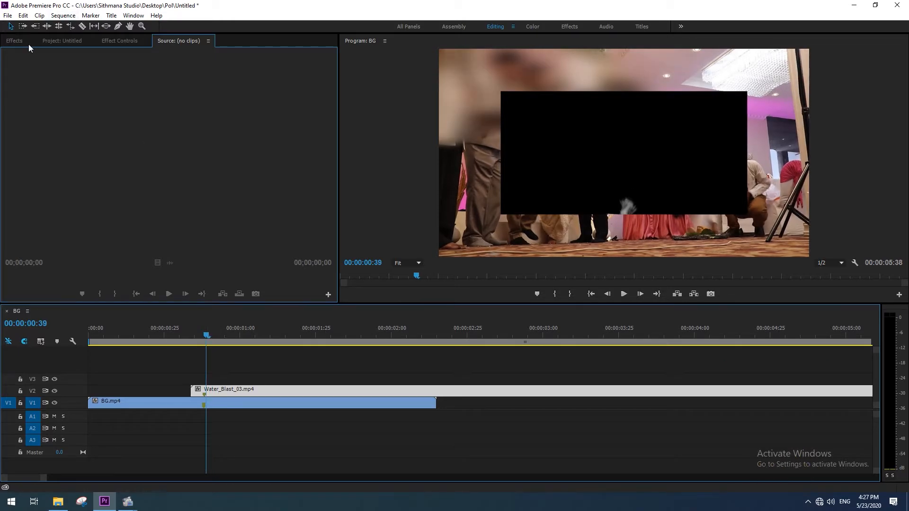
Apply the Luma Key video effect from the Keying group to the Water_Blast_03 clip.
left_click(14, 41)
left_click(7, 104)
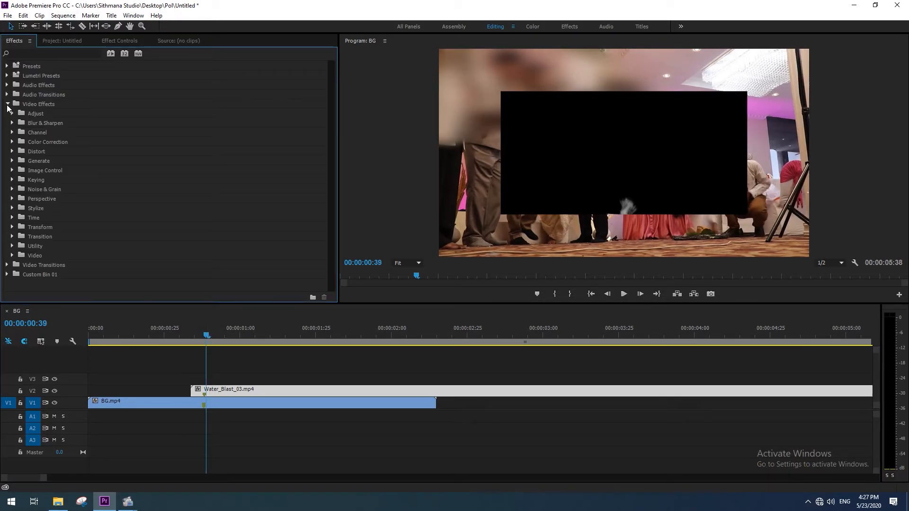
double_click(36, 181)
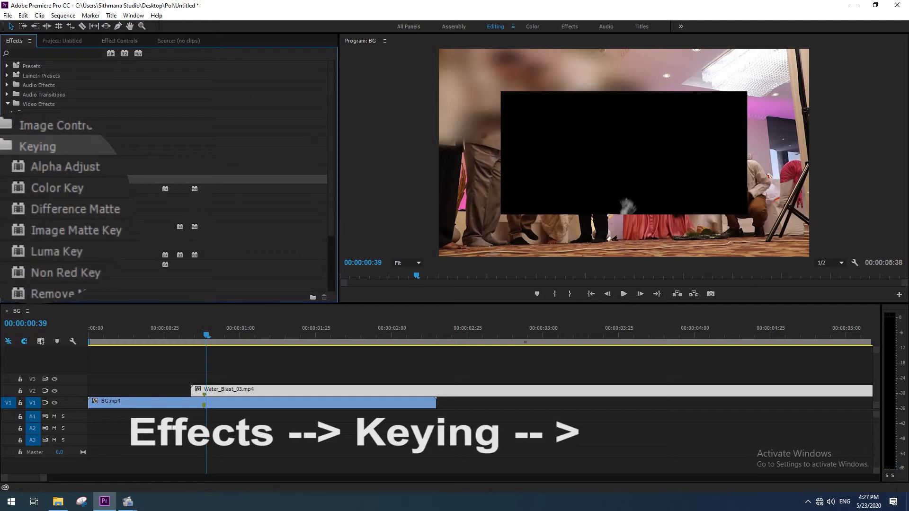
left_click_drag(61, 257, 243, 390)
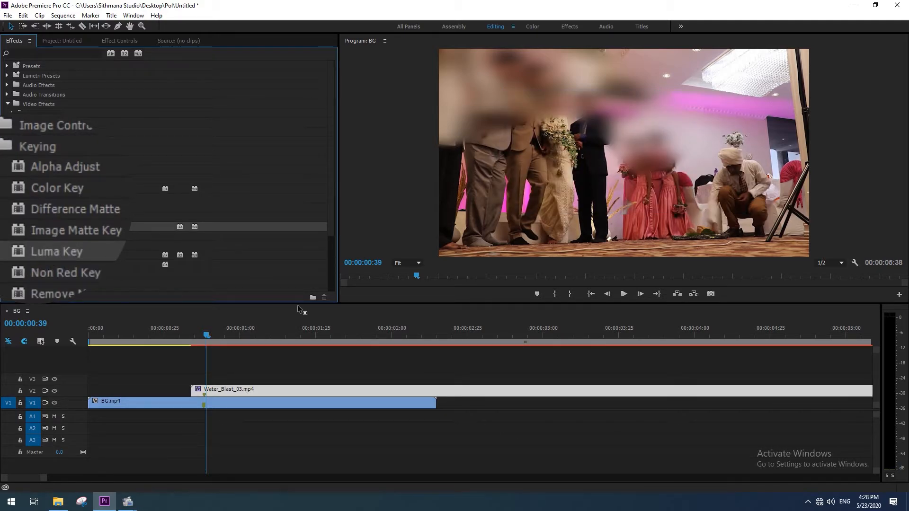
Rotate the water blast overlay counterclockwise and position it so the splash bursts from the coconut on the floor.
left_click_drag(206, 337, 285, 334)
left_click(626, 188)
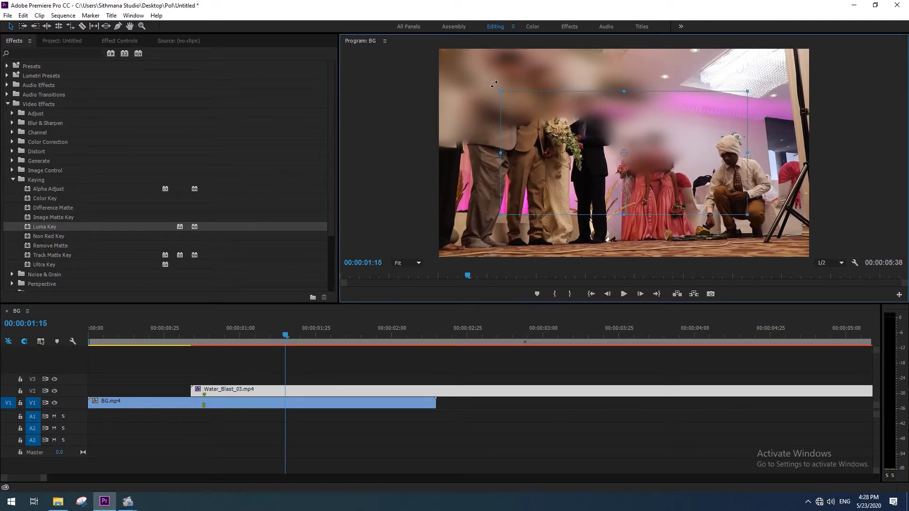
left_click_drag(494, 84, 466, 158)
left_click_drag(656, 185, 682, 215)
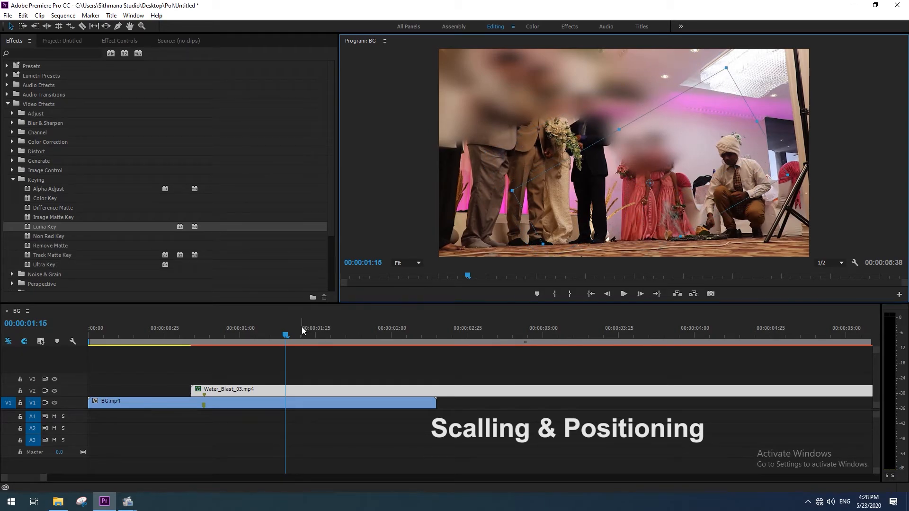
left_click_drag(287, 335, 246, 335)
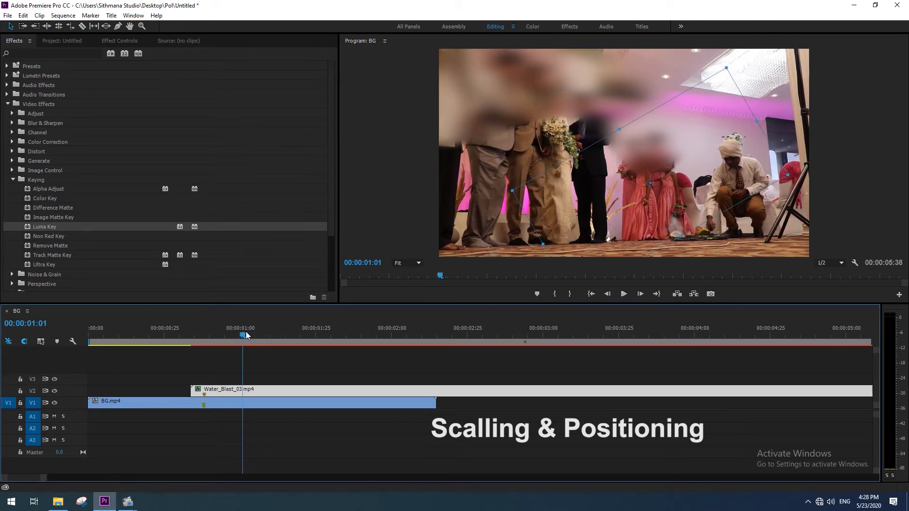
left_click_drag(653, 231, 663, 224)
Split the Water_Blast_03 clip at 00:00:01:39 and delete the part after the cut.
left_click_drag(245, 339, 357, 359)
key("c")
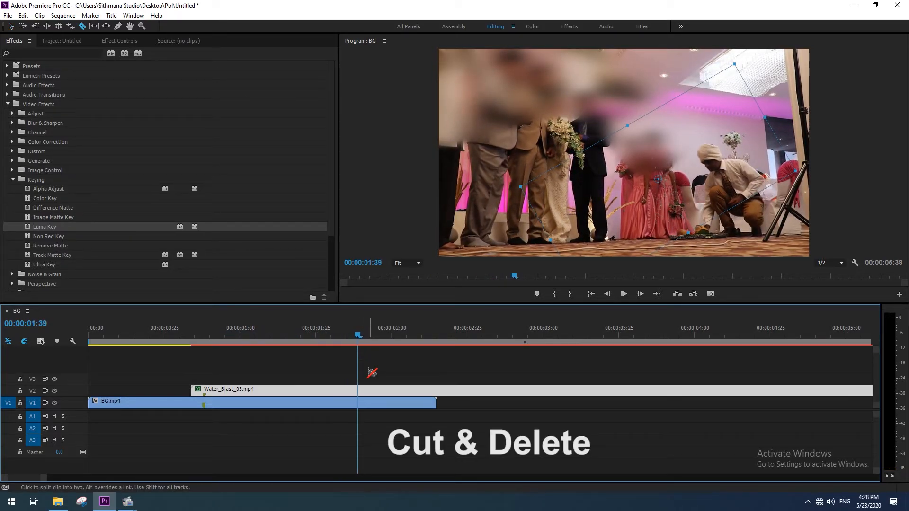
left_click(358, 390)
key("v")
left_click(394, 391)
key("Delete")
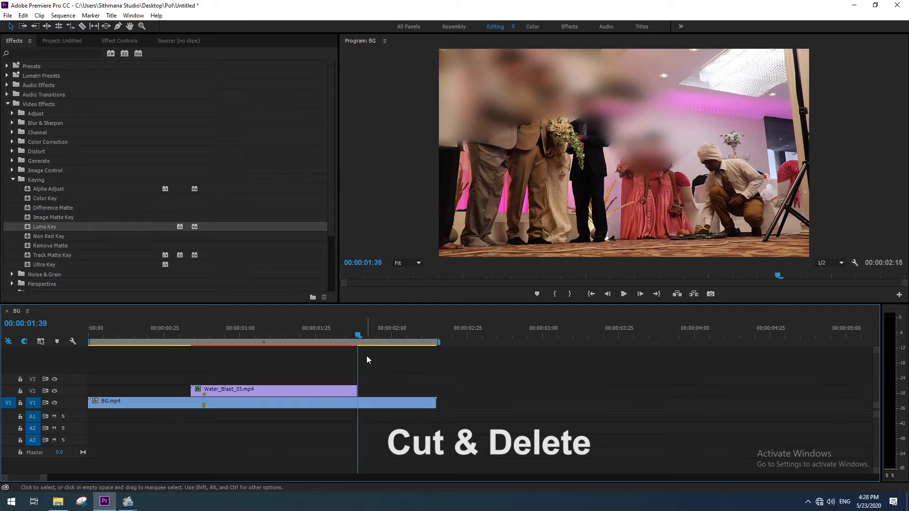
Duplicate the trimmed Water_Blast_03 clip onto track V3, directly above the original.
left_click_drag(367, 356, 219, 363)
left_click(218, 392)
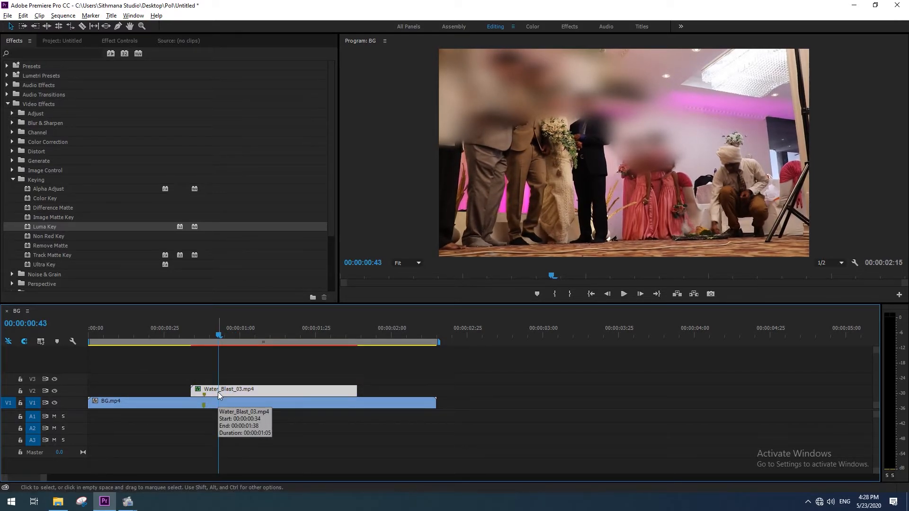
left_click_drag(218, 392, 219, 381)
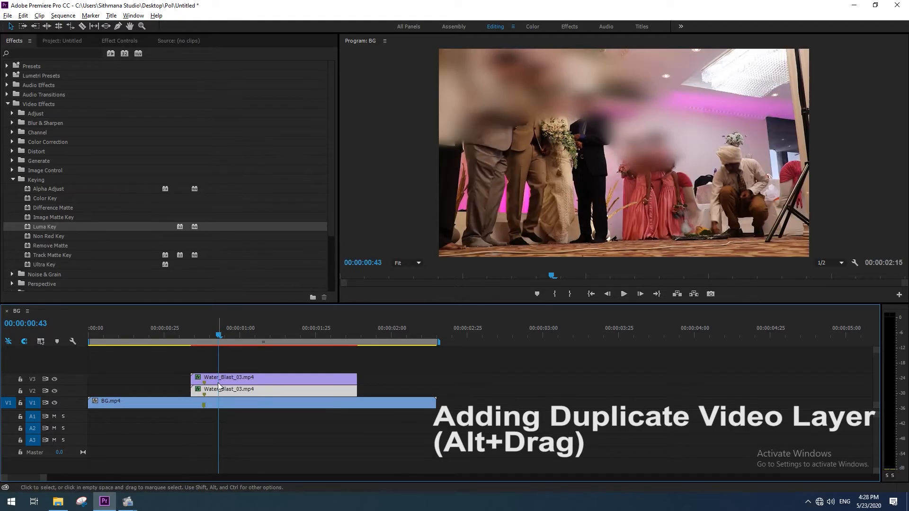
Rotate the duplicate Water_Blast_03 overlay on track V3 clockwise to about -9.5° at 00:00:00:38.
left_click_drag(198, 340, 203, 340)
key("equal")
key("equal")
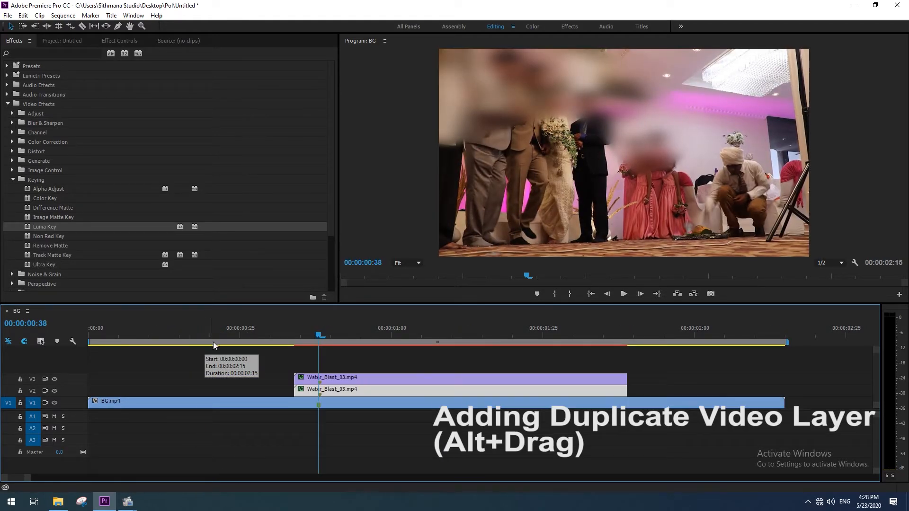
left_click(664, 213)
left_click(664, 213)
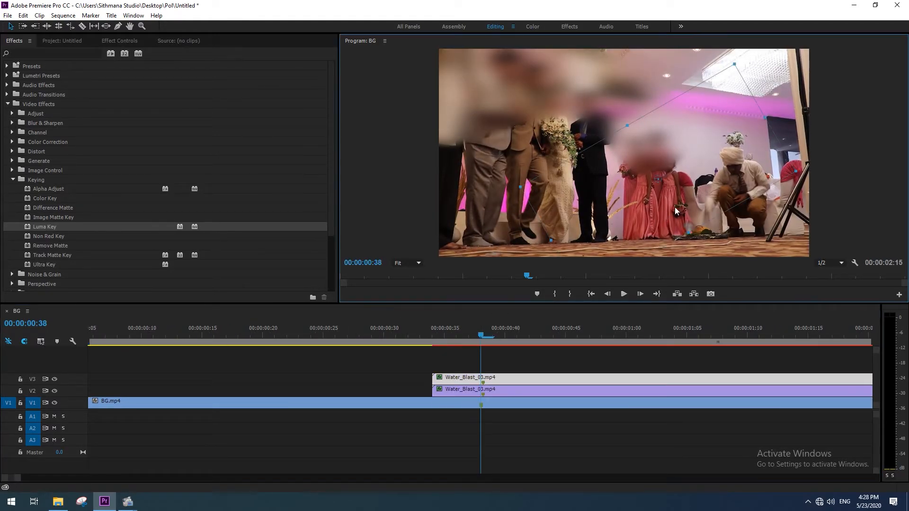
left_click_drag(739, 58, 793, 81)
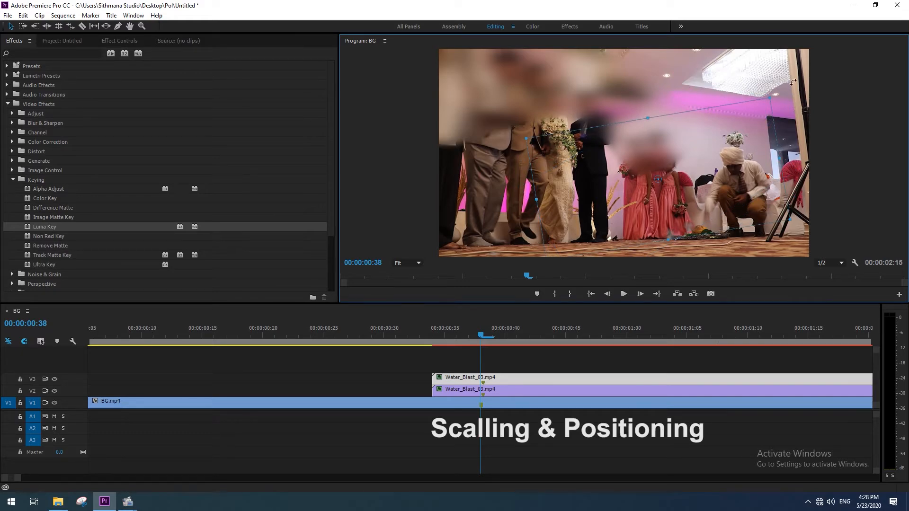
Scale the V3 water blast overlay down to about 79.8 and reposition it so the splash starts at the coconut.
left_click_drag(741, 154, 756, 144)
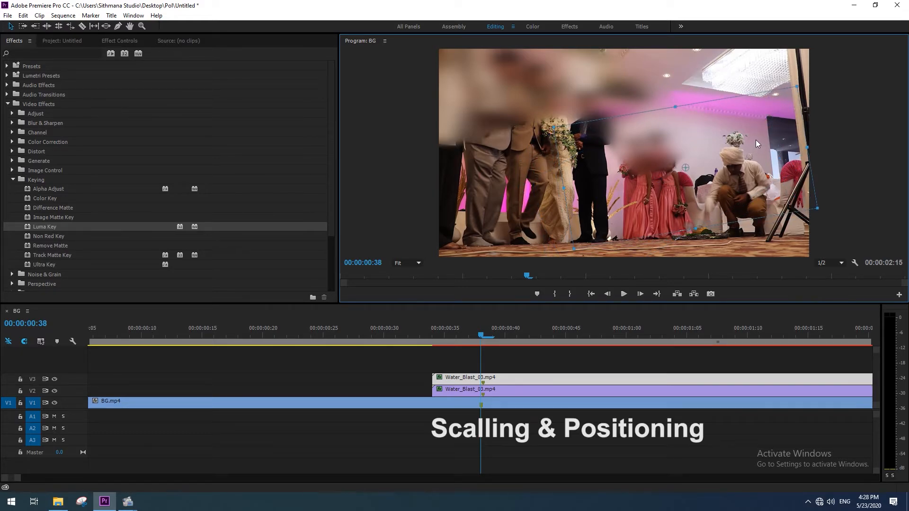
left_click_drag(797, 84, 784, 99)
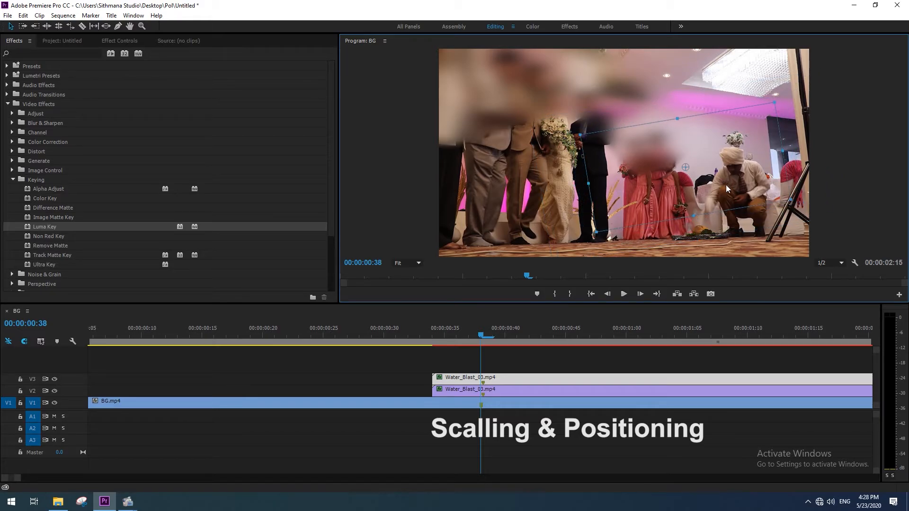
left_click_drag(726, 181, 726, 191)
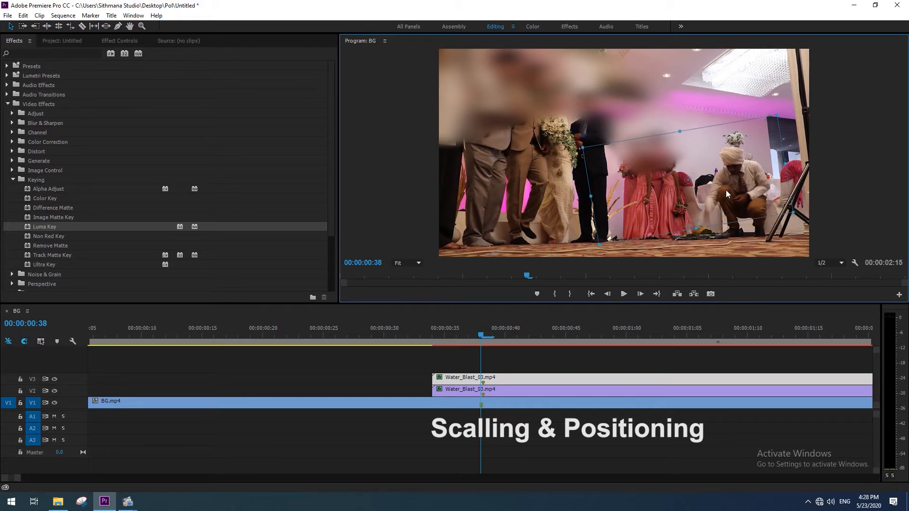
Turn off uniform scaling for the V3 water blast and narrow its scale width to about 46.2.
left_click(120, 41)
left_click(7, 80)
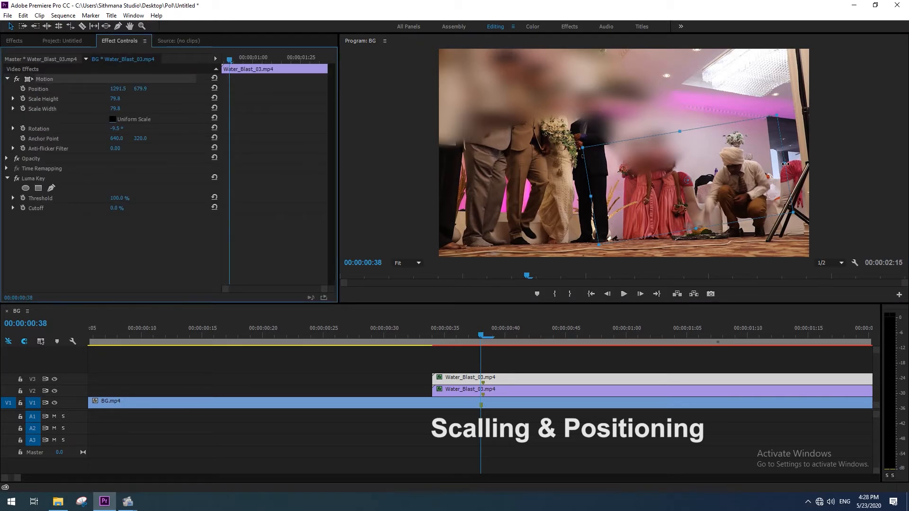
left_click_drag(785, 164, 706, 182)
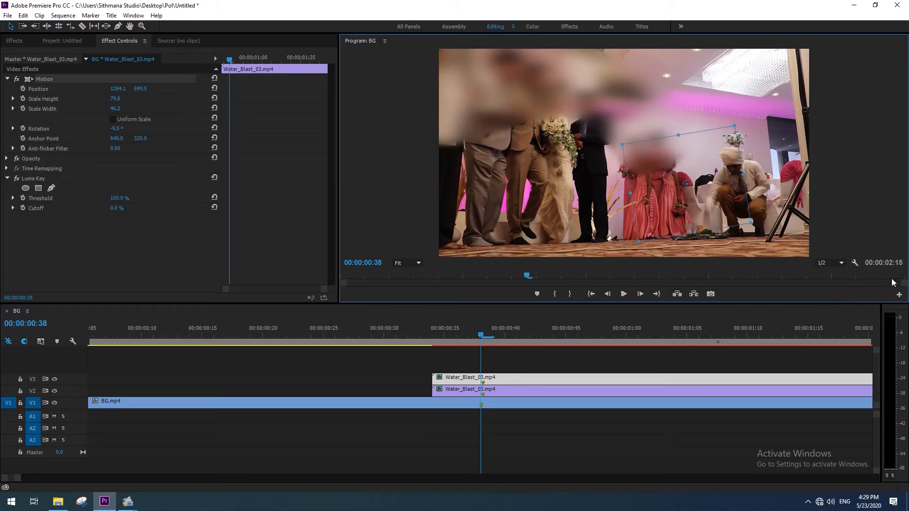
Zoom the preview to 150% and fine-tune the V3 splash at the coconut, reducing its scale height to about 72.2.
left_click(413, 263)
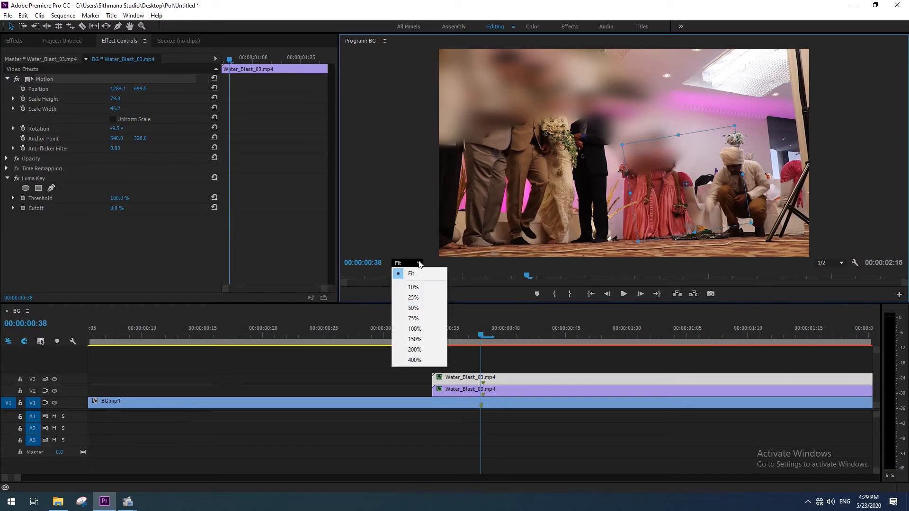
left_click(415, 340)
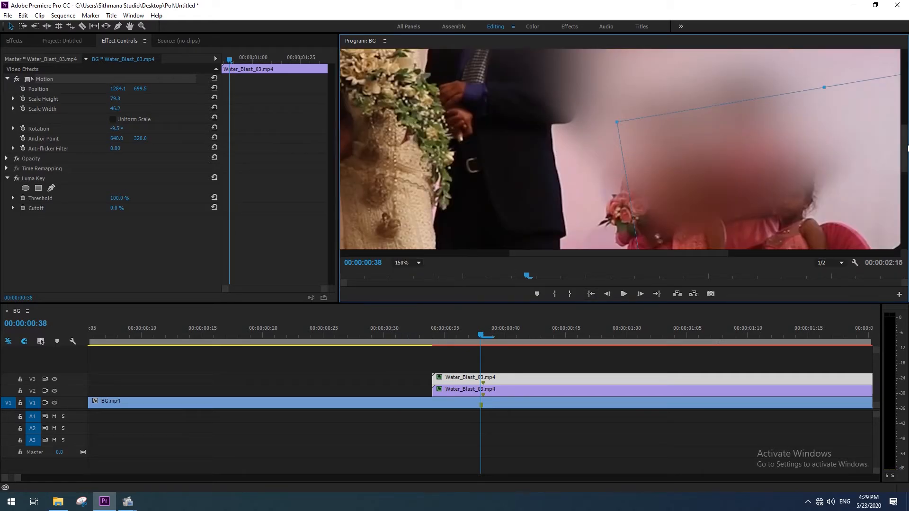
left_click_drag(907, 132, 905, 196)
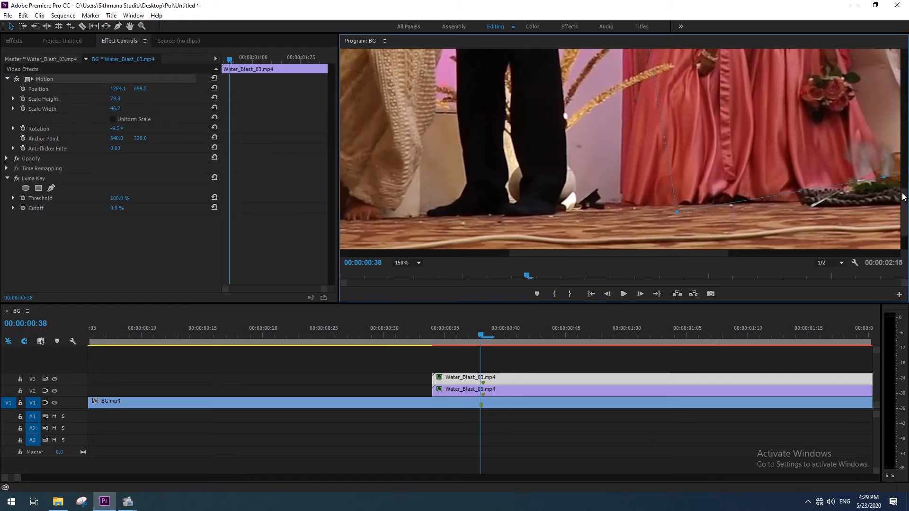
left_click_drag(678, 256, 731, 256)
left_click_drag(762, 161, 784, 145)
left_click_drag(719, 145, 742, 146)
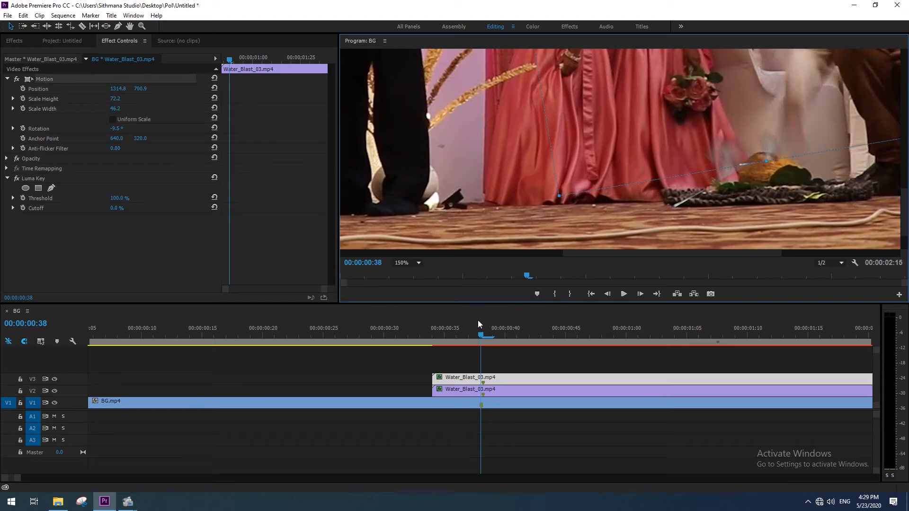
Lock track V3 and move the V2 water blast overlay up and right so its splash bursts directly from the coconut.
left_click_drag(486, 333, 566, 332)
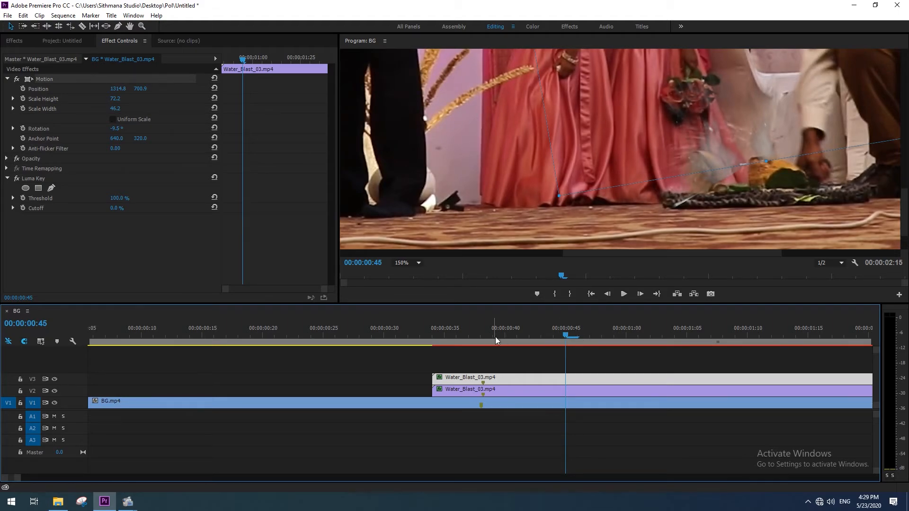
left_click_drag(560, 331, 516, 328)
left_click(20, 379)
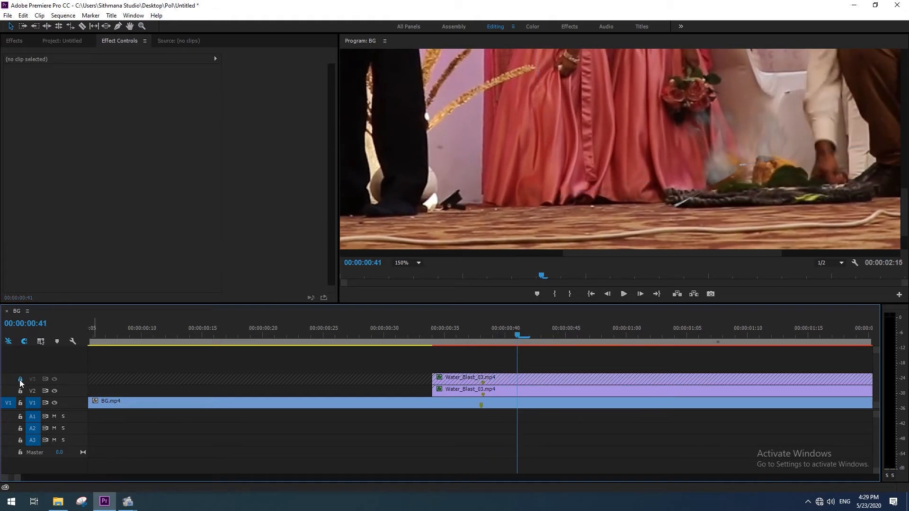
left_click_drag(516, 335, 468, 340)
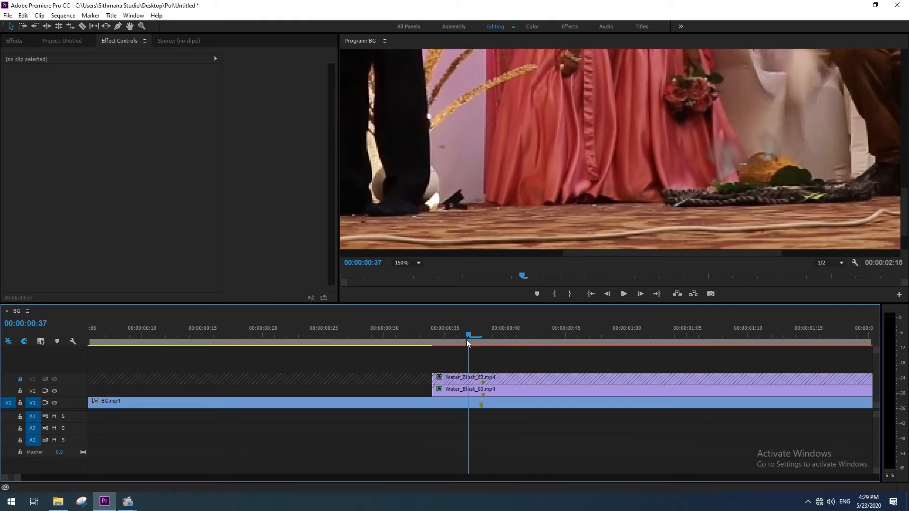
left_click(720, 156)
left_click_drag(720, 156, 767, 134)
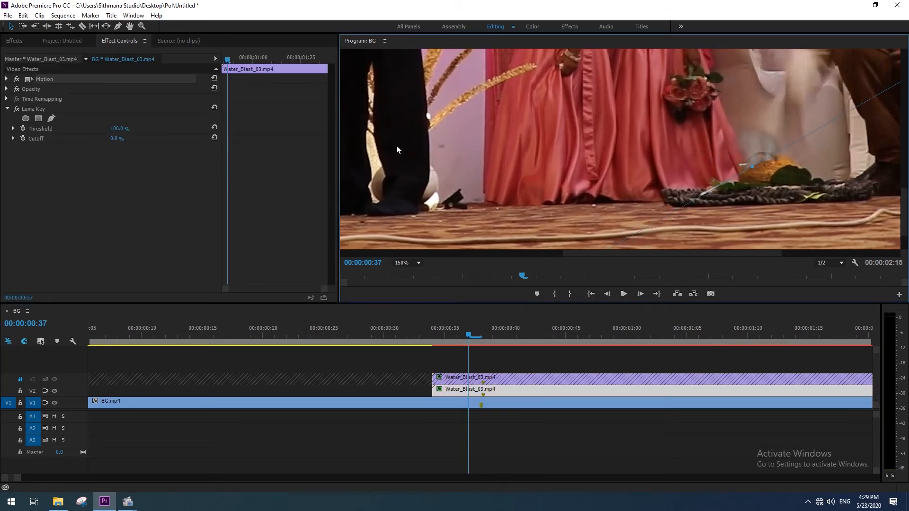
Fit the whole frame in the preview and scrub through the coconut break to review both splash layers.
left_click(417, 263)
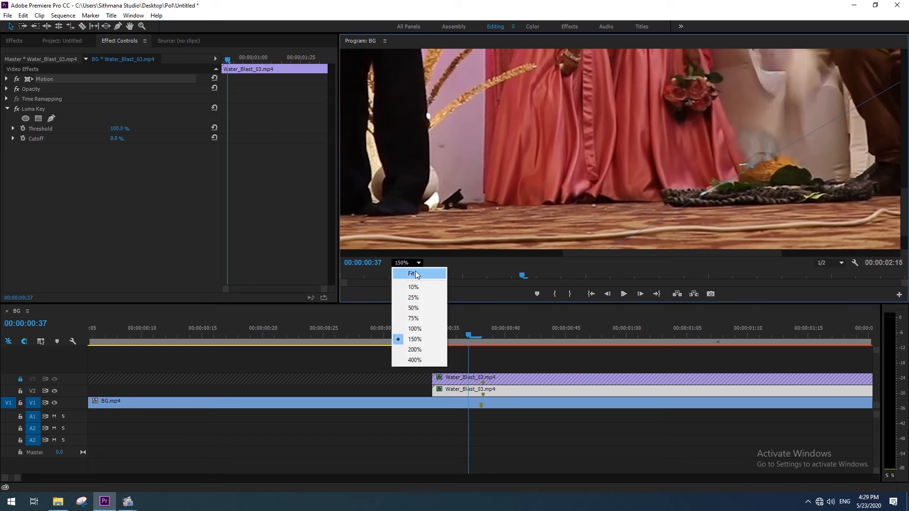
left_click(413, 272)
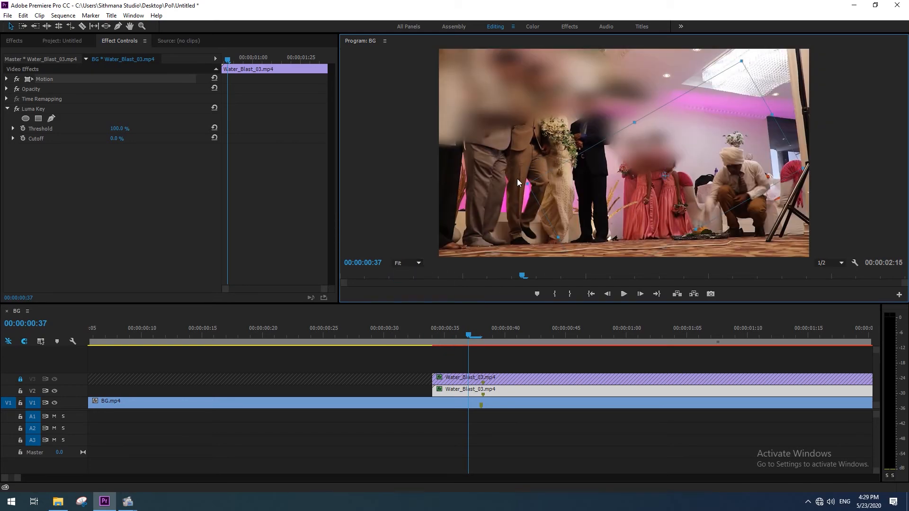
left_click_drag(458, 336, 595, 341)
left_click_drag(688, 337, 587, 346)
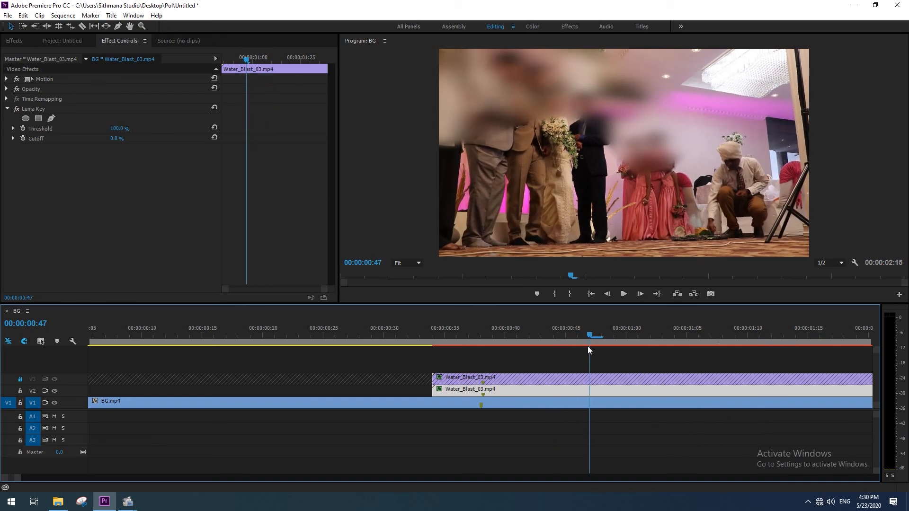